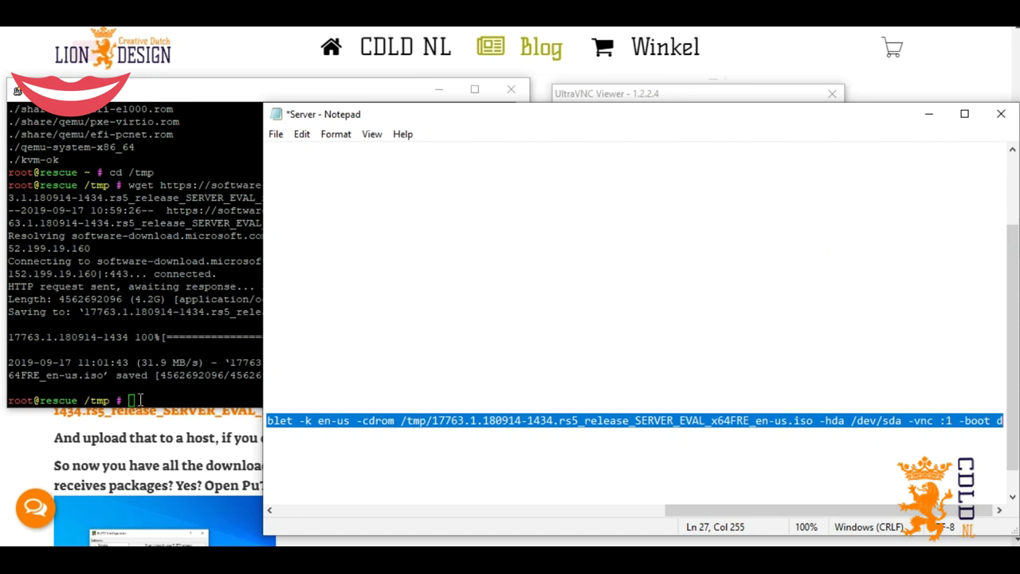
Run the copied qemu-system-x86_64 command in the rescue shell to boot the Windows Server ISO, and connect to the machine with UltraVNC Viewer.
right_click(133, 400)
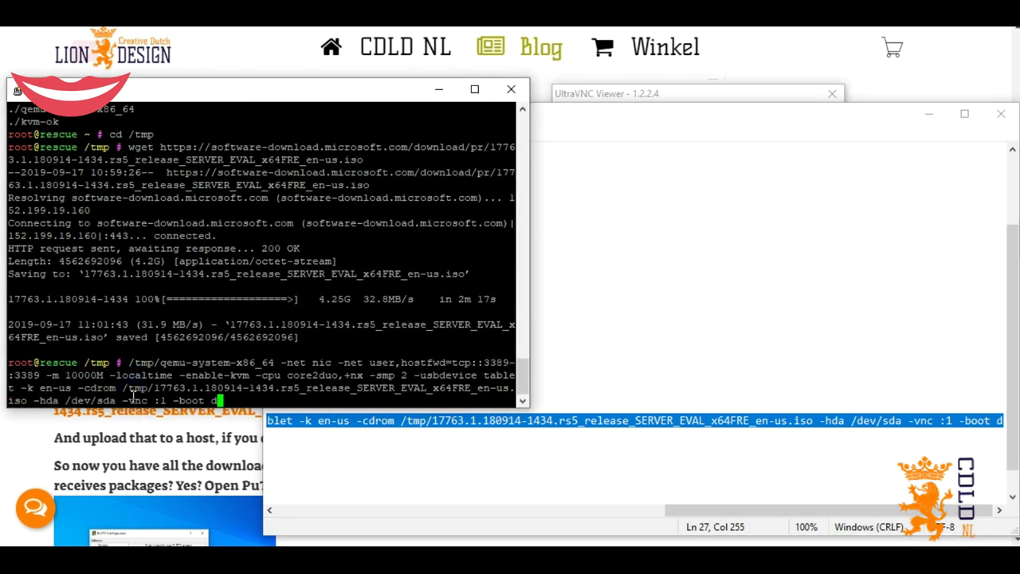
key(Return)
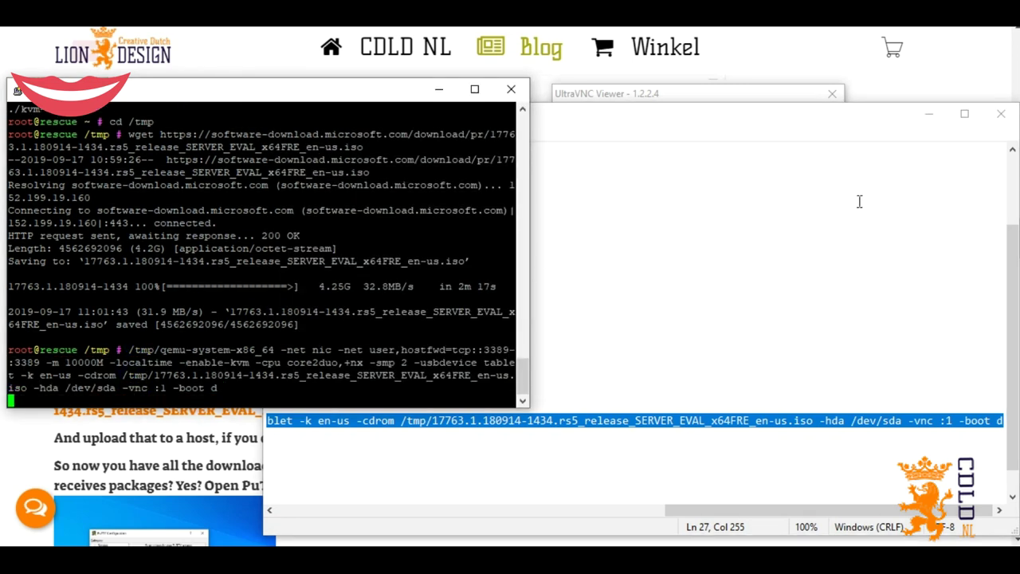
click(814, 163)
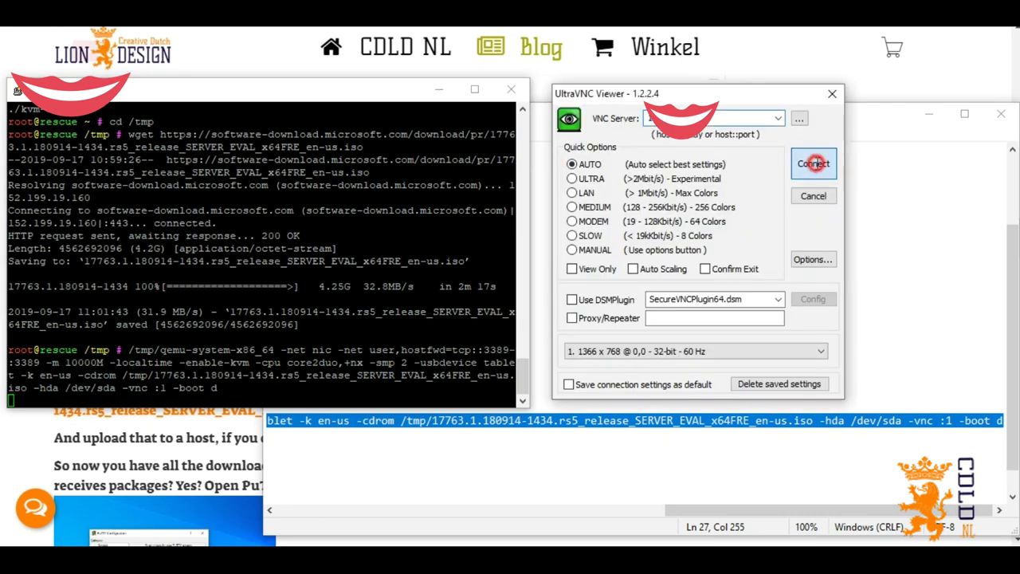
key(Return)
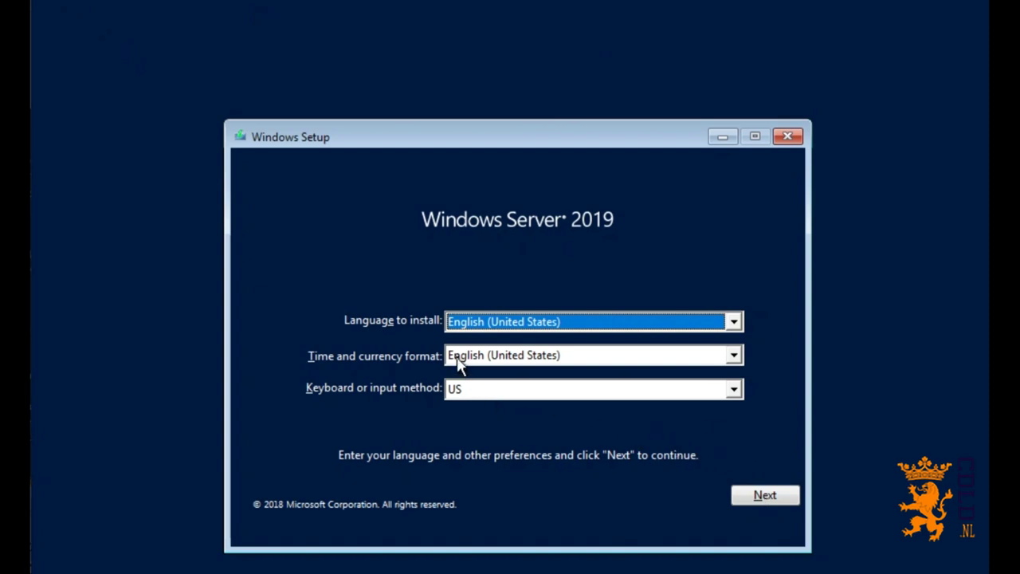
Start the installation with the default language settings, choose Windows Server 2019 Datacenter Evaluation (Desktop Experience) and accept the license terms.
click(764, 497)
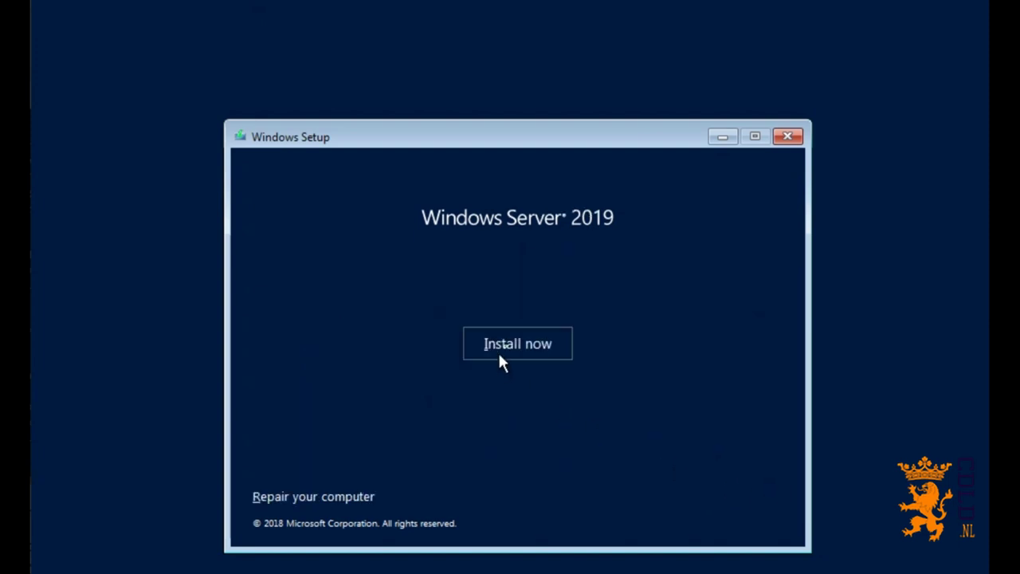
click(503, 353)
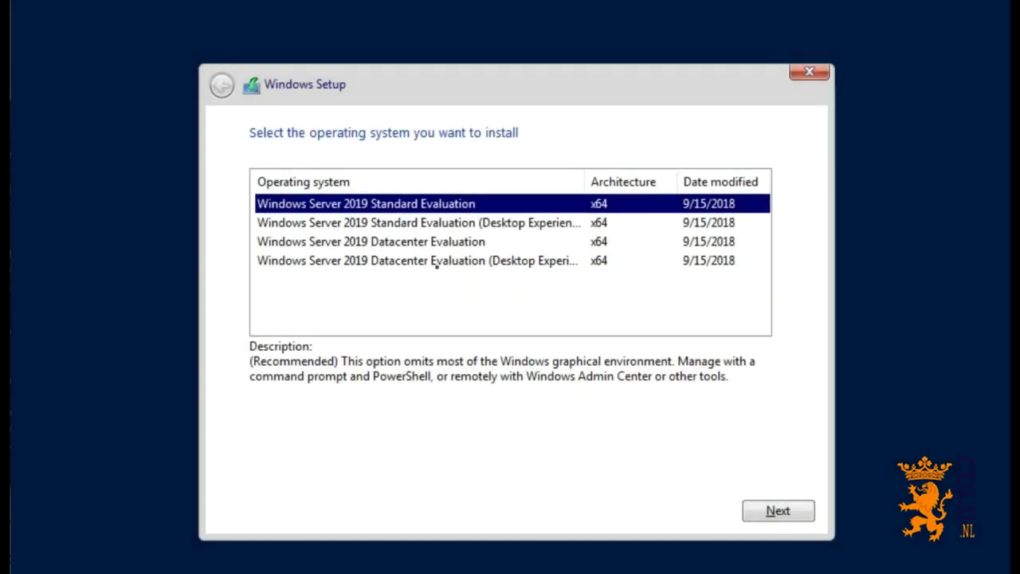
click(438, 265)
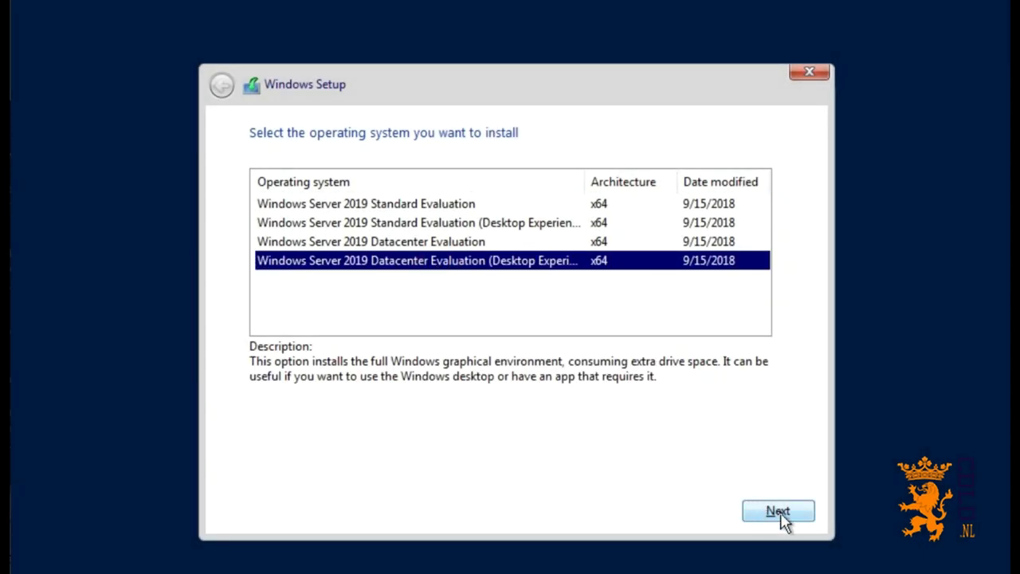
click(781, 514)
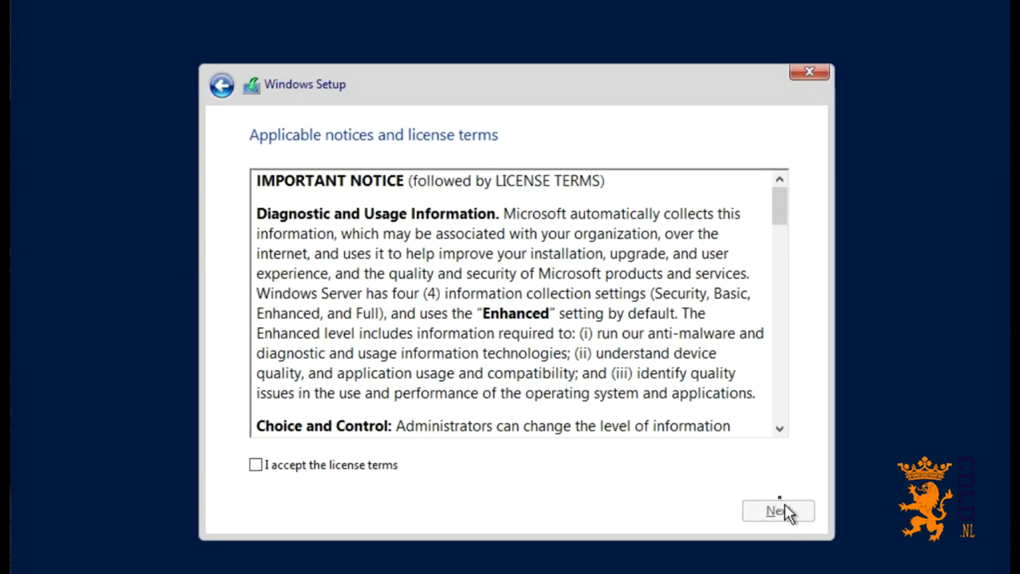
click(319, 471)
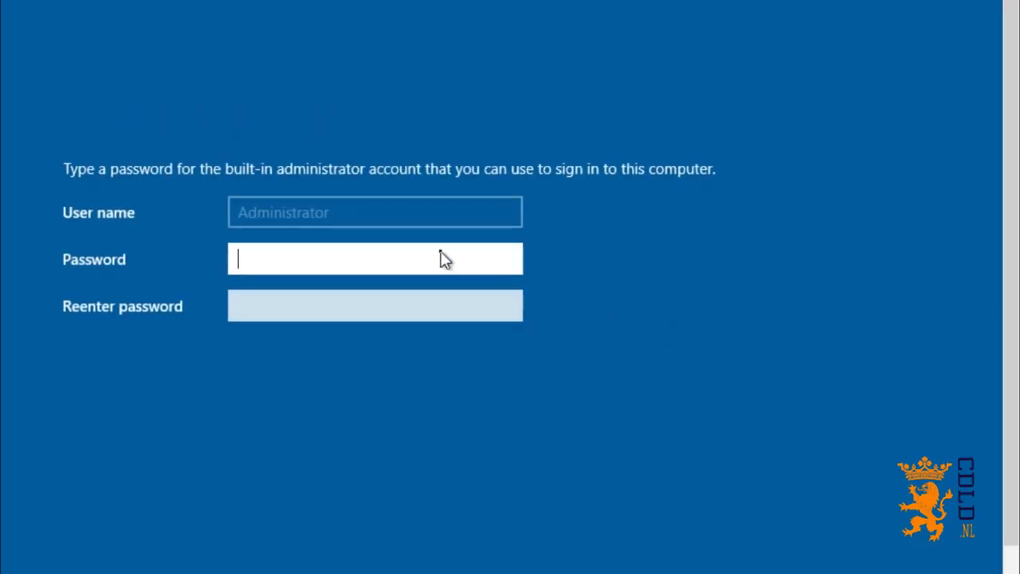
Enter the password for the built-in Administrator account and send Ctrl+Alt+Delete to the remote machine to unlock it.
click(426, 255)
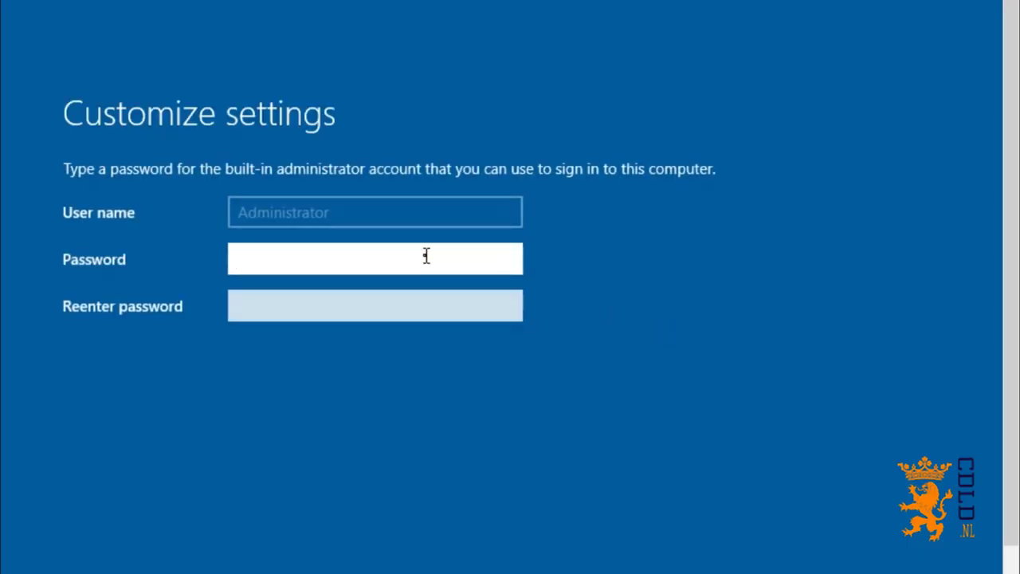
text(****)
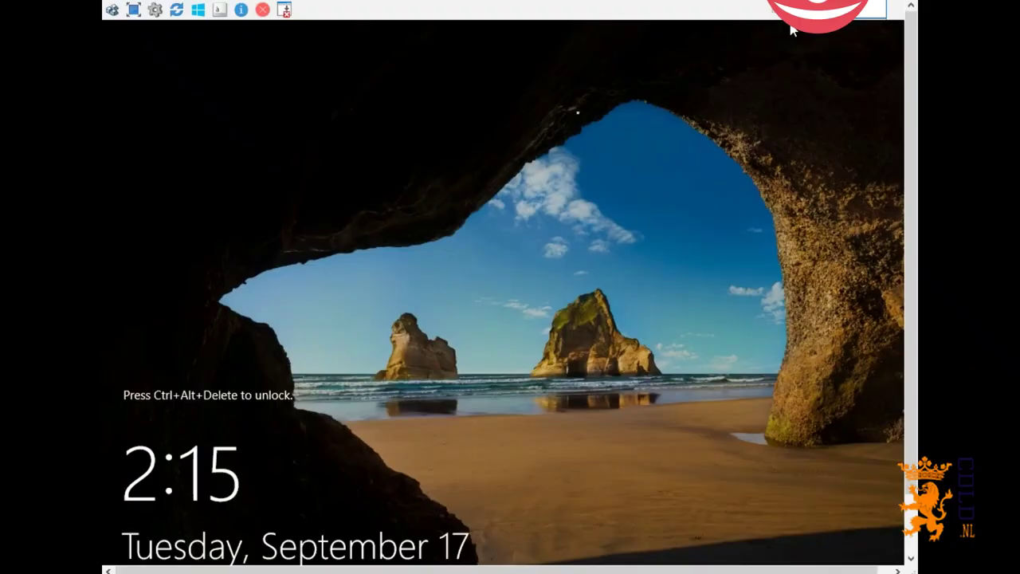
click(114, 12)
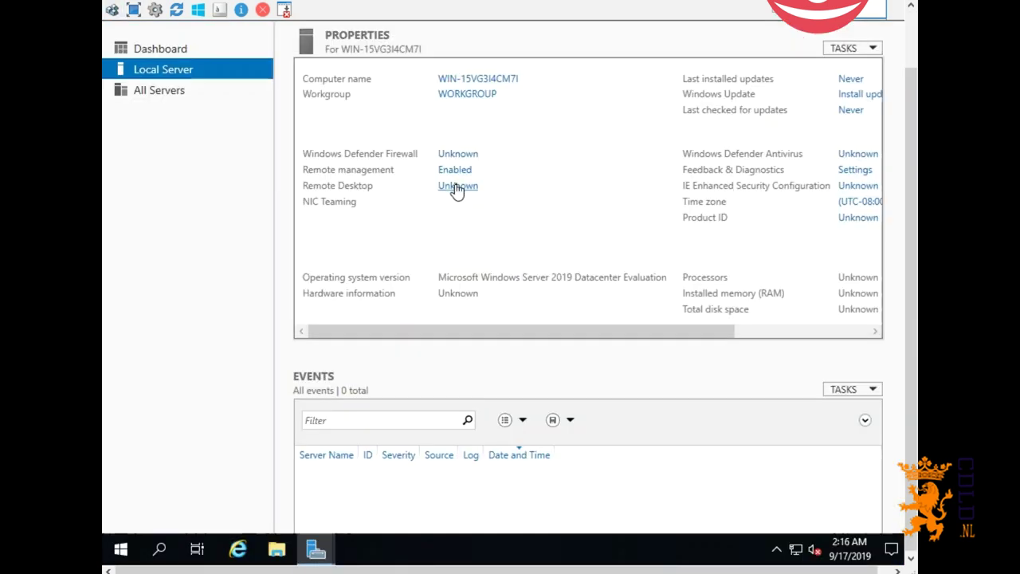
Allow remote connections to this server through Remote Desktop, without requiring Network Level Authentication, and apply the system properties.
click(455, 188)
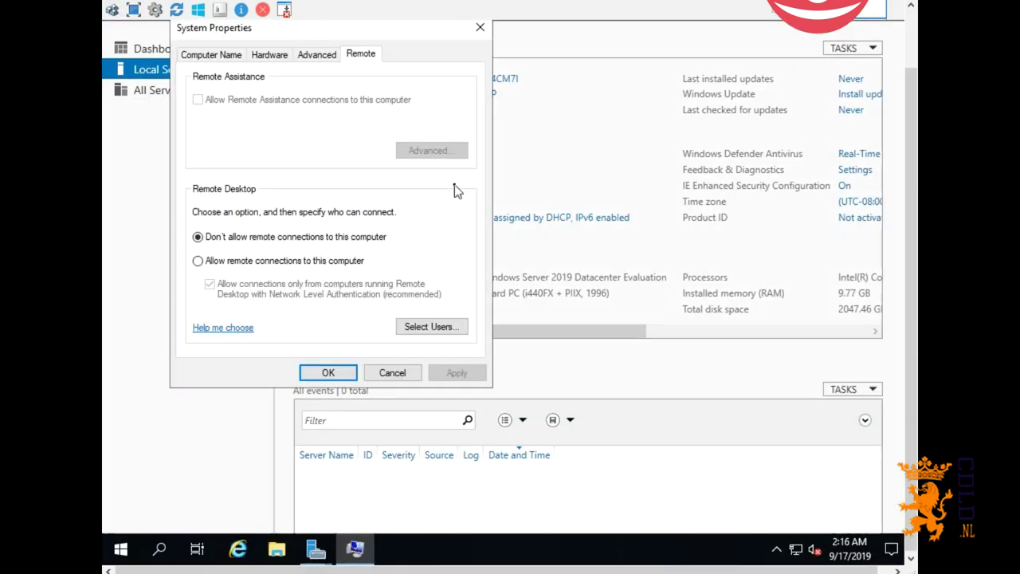
click(301, 260)
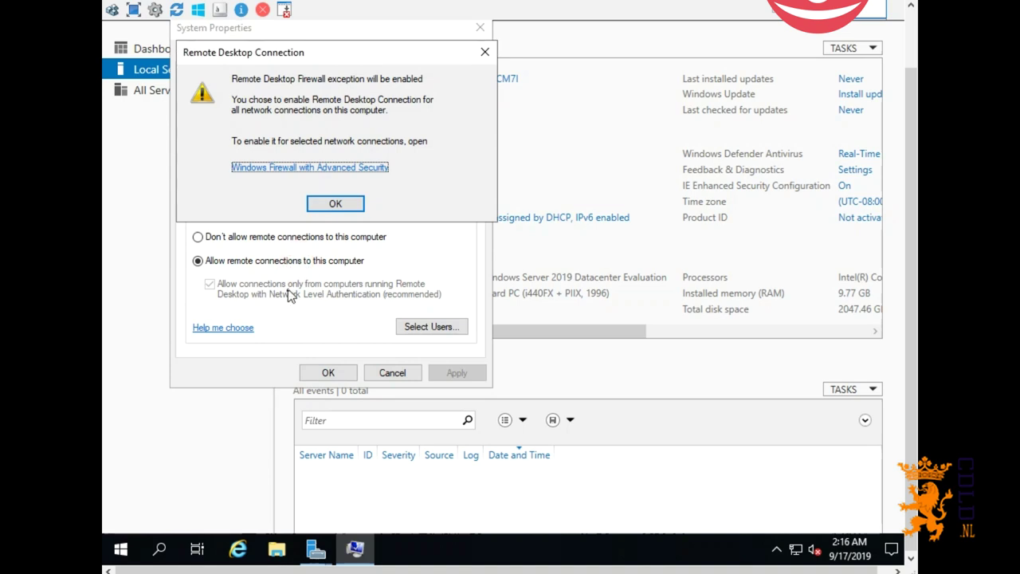
click(330, 203)
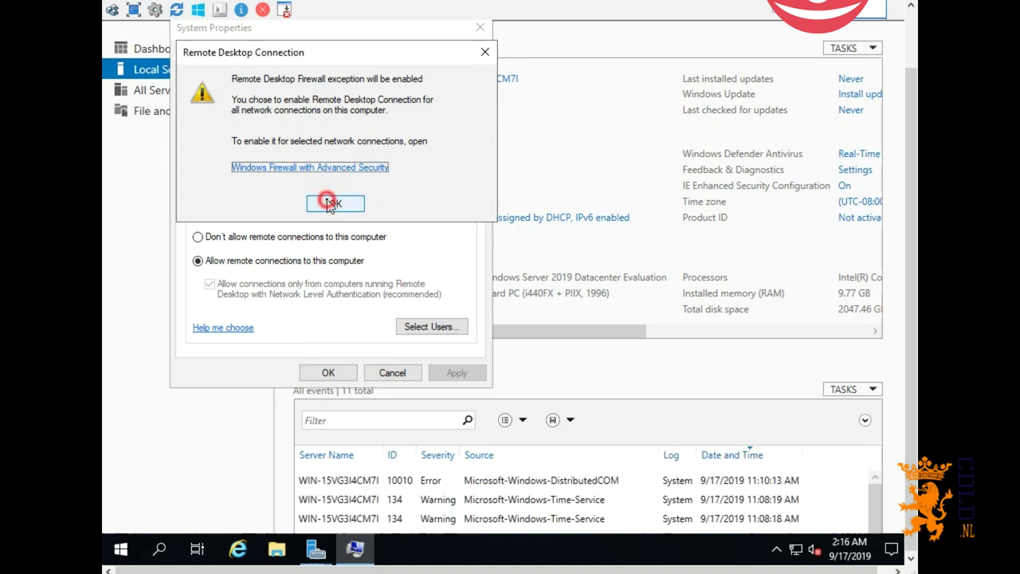
click(294, 284)
click(457, 374)
click(335, 372)
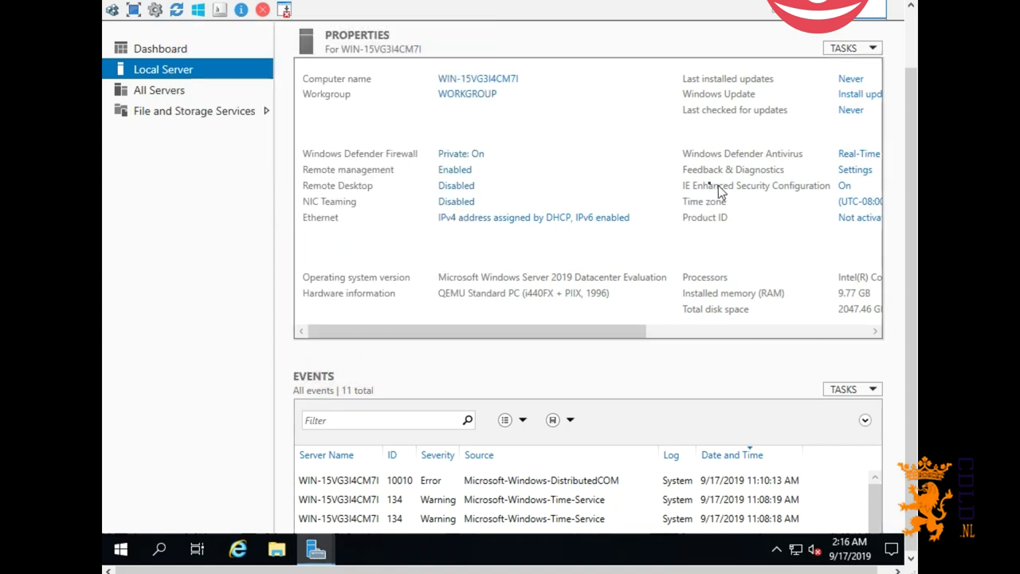
Turn off Windows Defender Firewall for the domain network and return to the firewall overview.
click(471, 159)
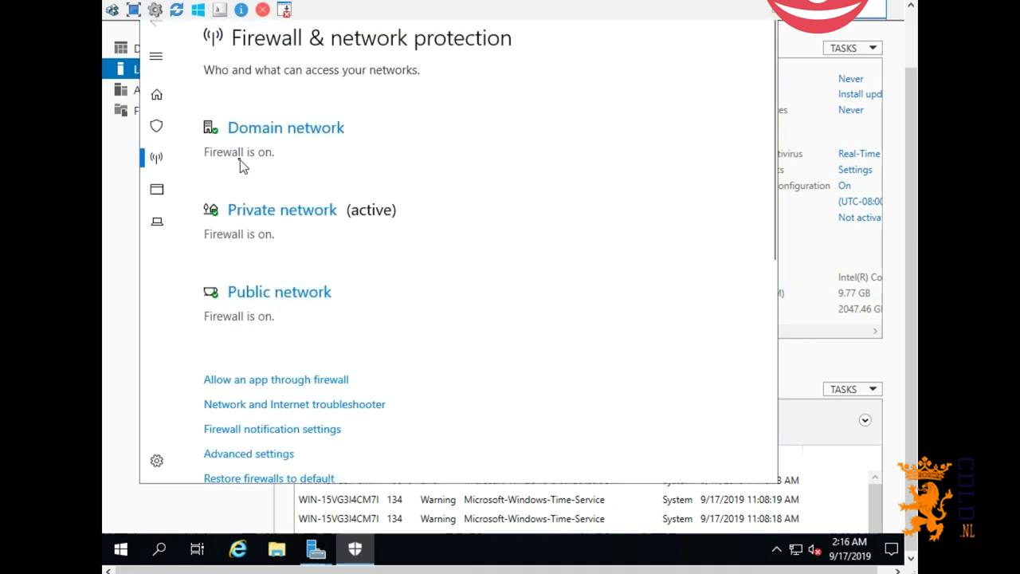
click(256, 133)
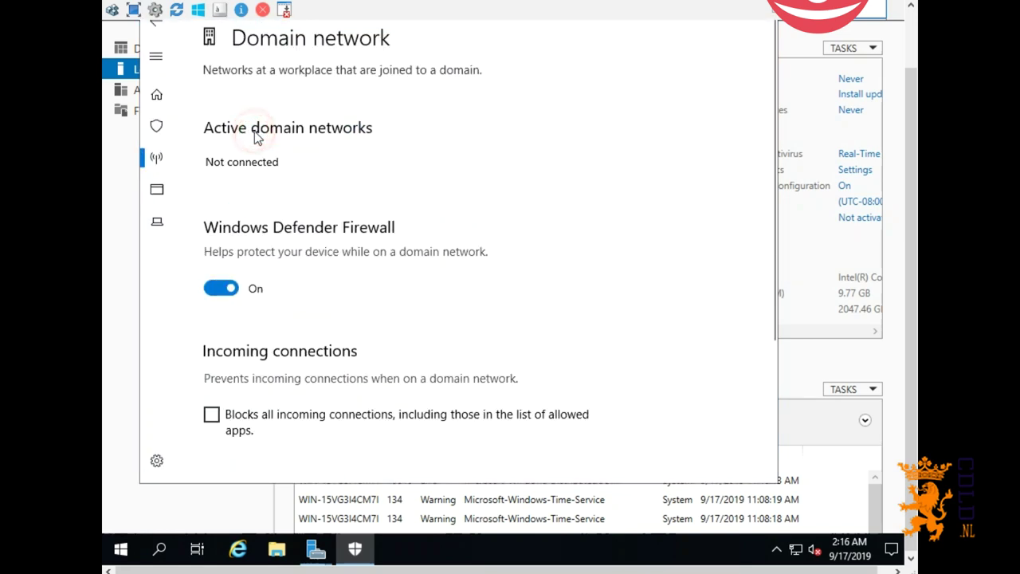
click(222, 291)
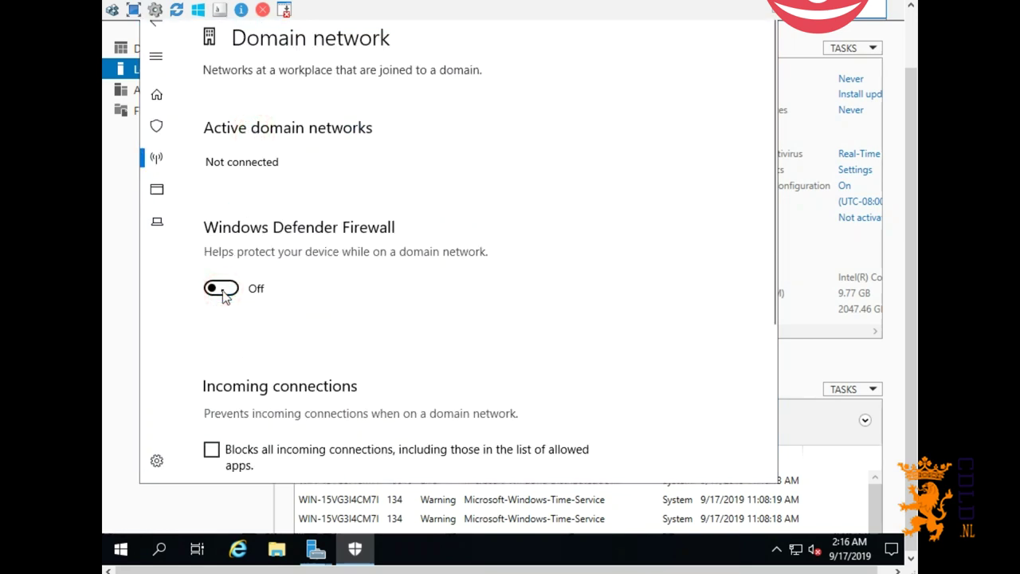
scroll(223, 291, down, 1)
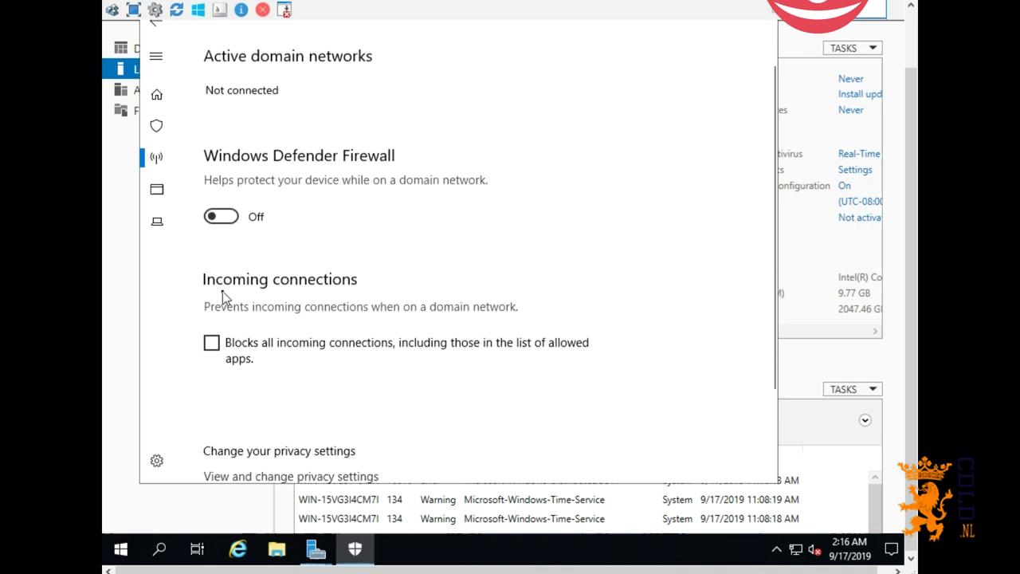
scroll(223, 291, down, 2)
scroll(223, 291, up, 3)
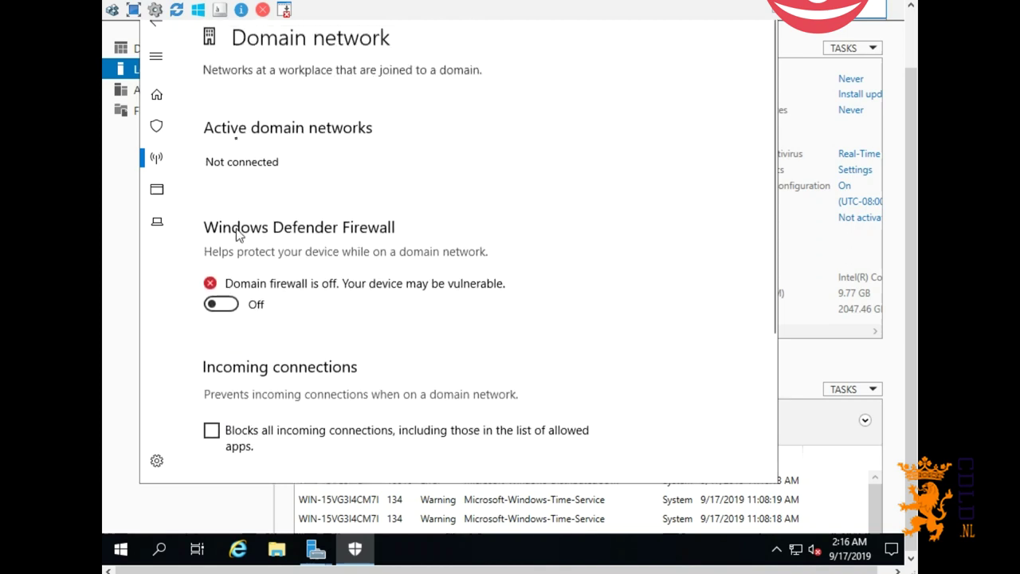
click(165, 26)
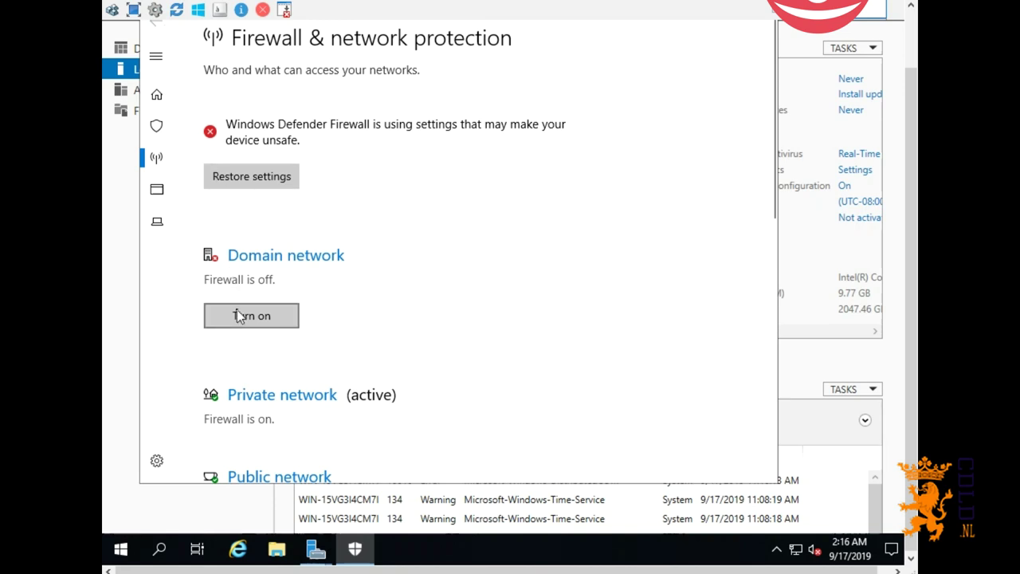
Turn off Windows Defender Firewall for the public network and return to the firewall overview.
scroll(236, 315, down, 4)
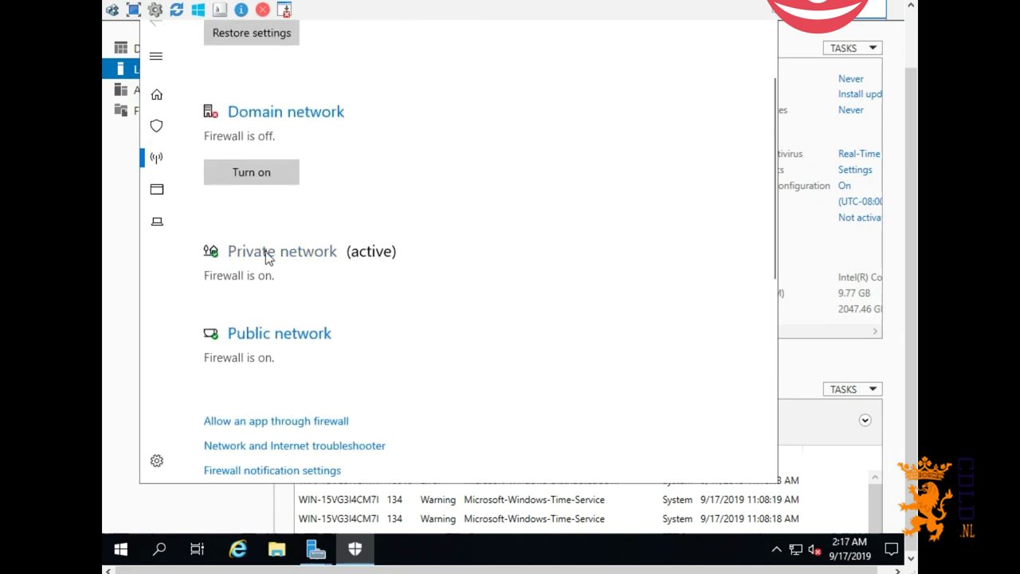
click(246, 340)
click(252, 341)
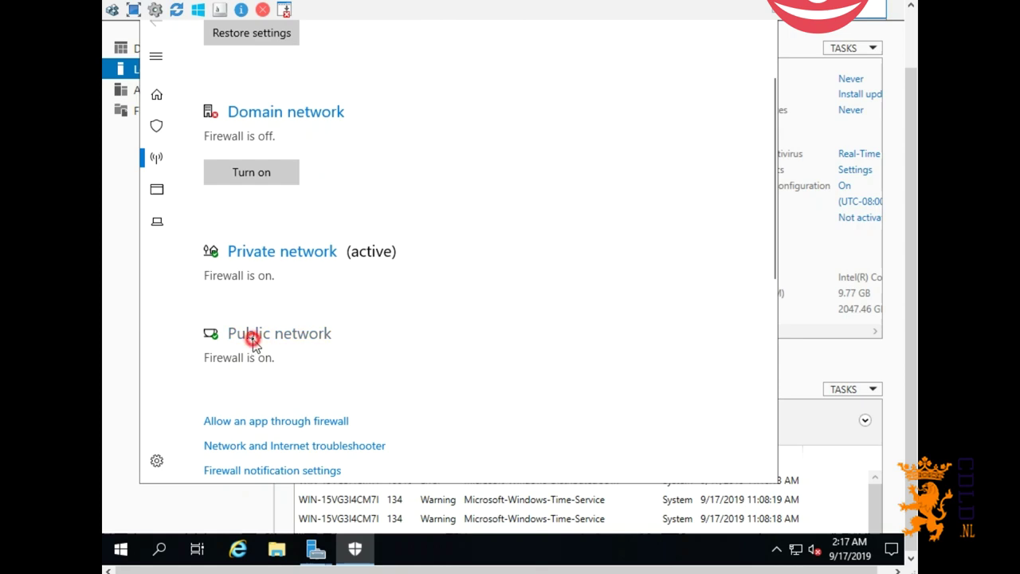
click(221, 303)
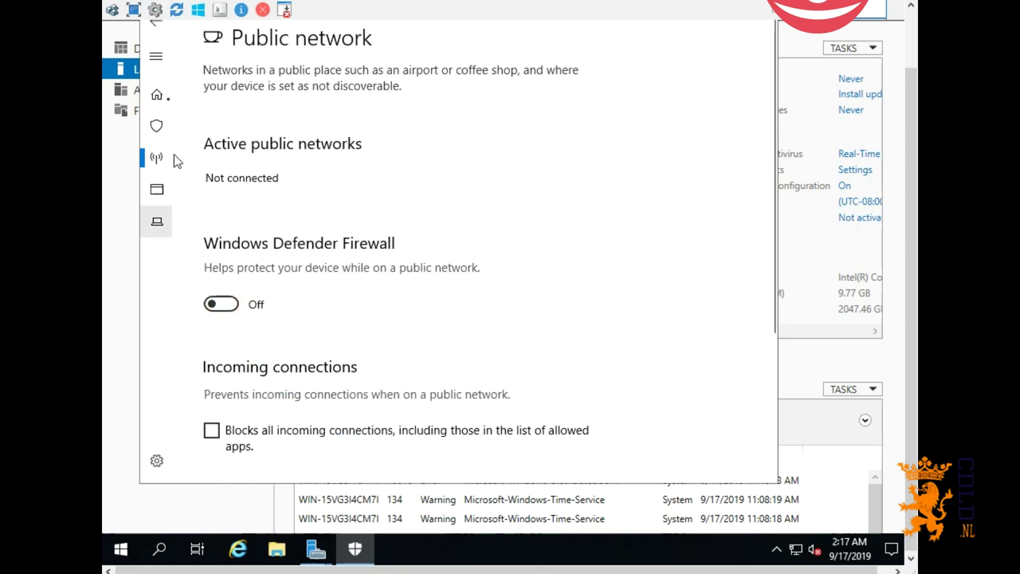
click(157, 31)
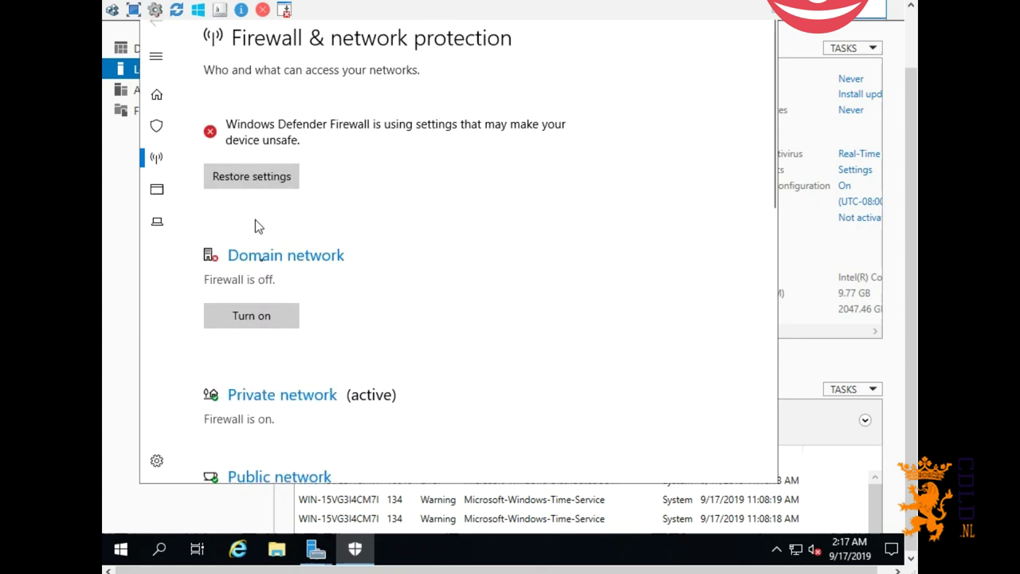
Turn off Windows Defender Firewall for the private network, check the status of all three networks and close the security window.
click(262, 261)
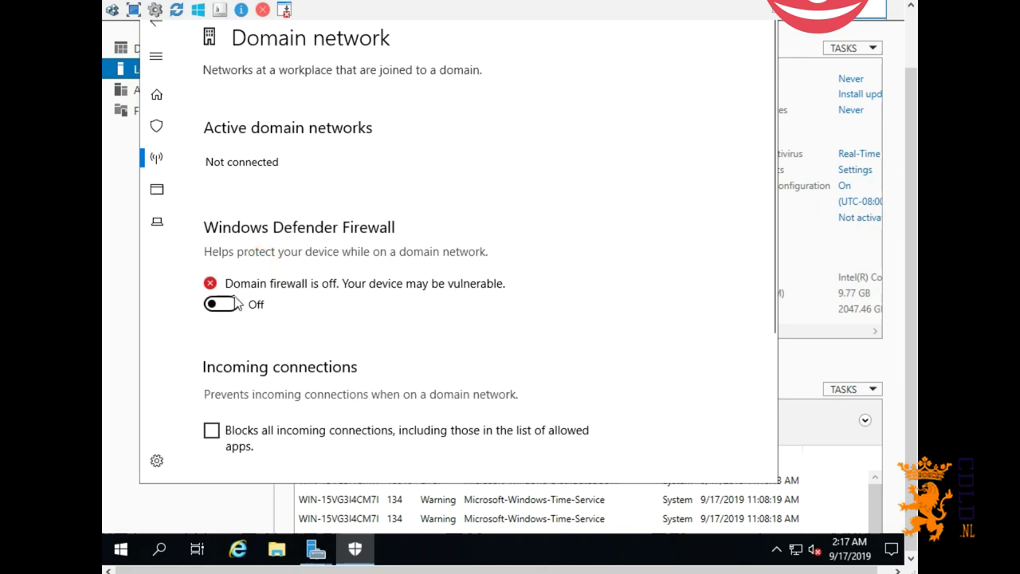
click(161, 26)
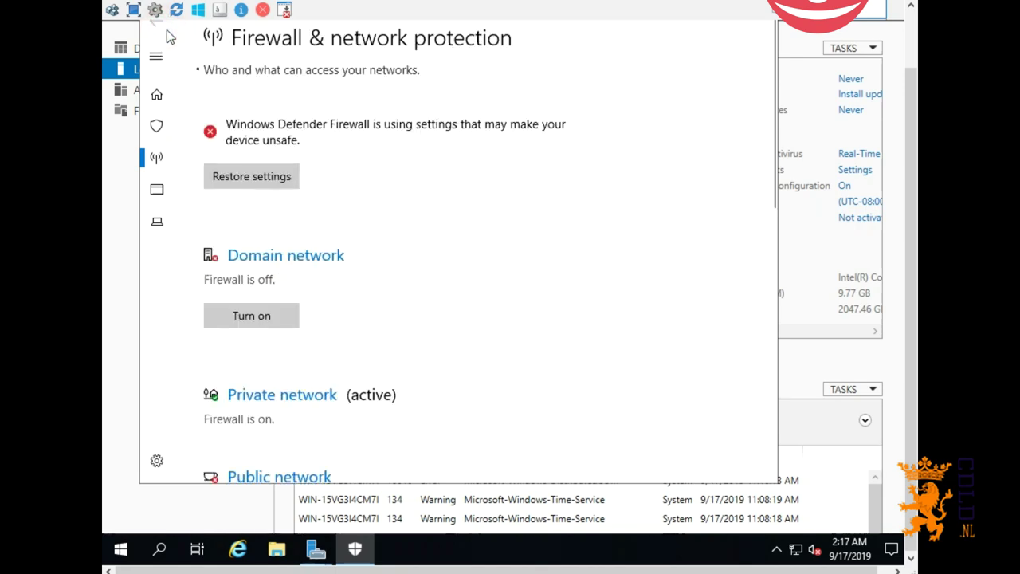
scroll(265, 282, down, 2)
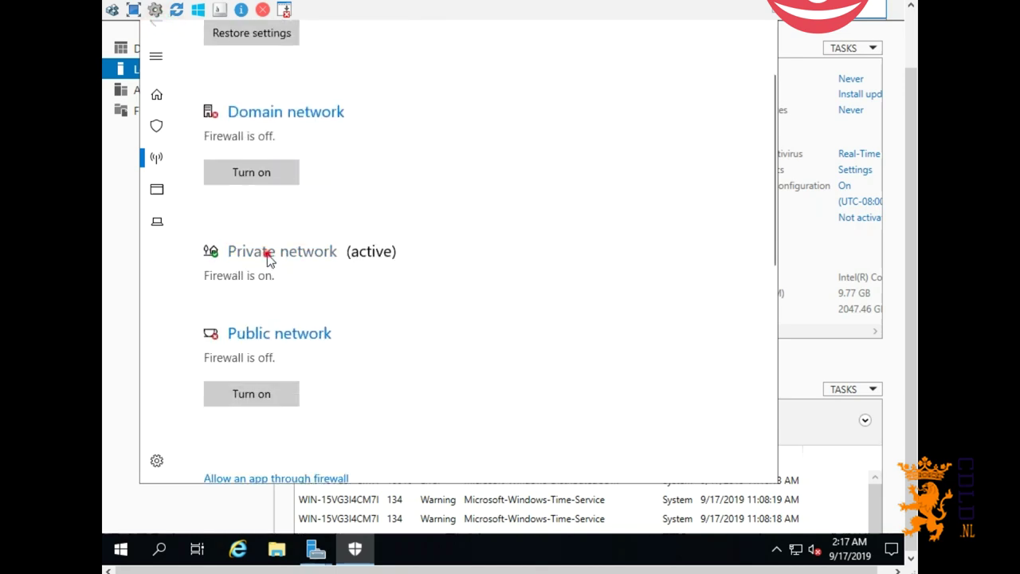
click(269, 257)
click(225, 304)
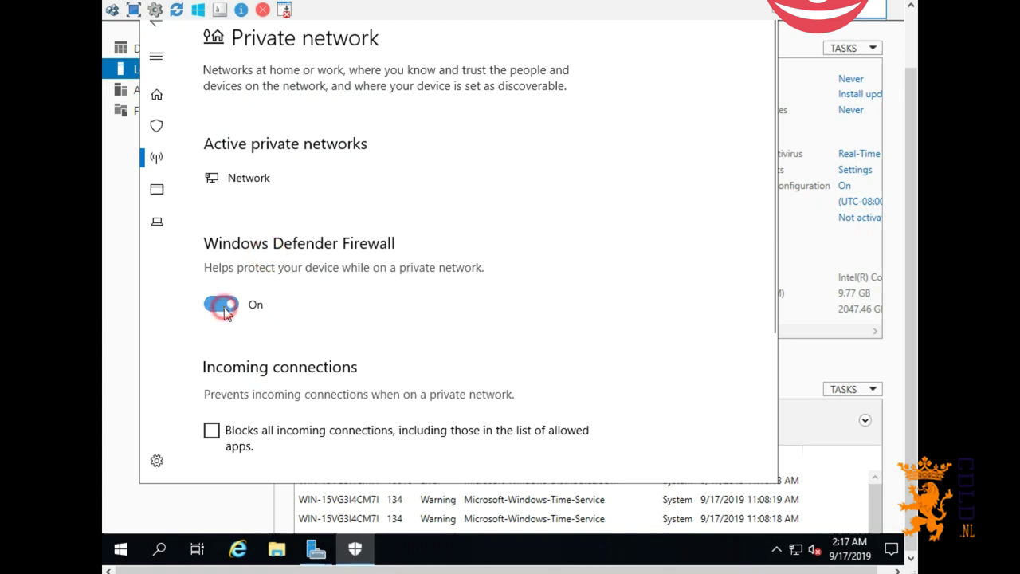
click(155, 26)
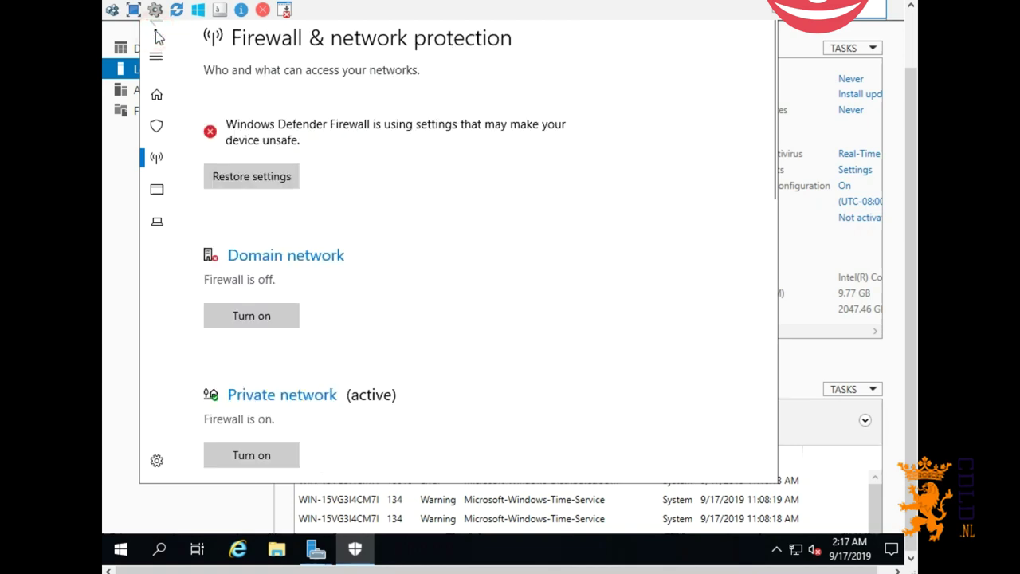
scroll(263, 315, down, 3)
scroll(263, 323, down, 2)
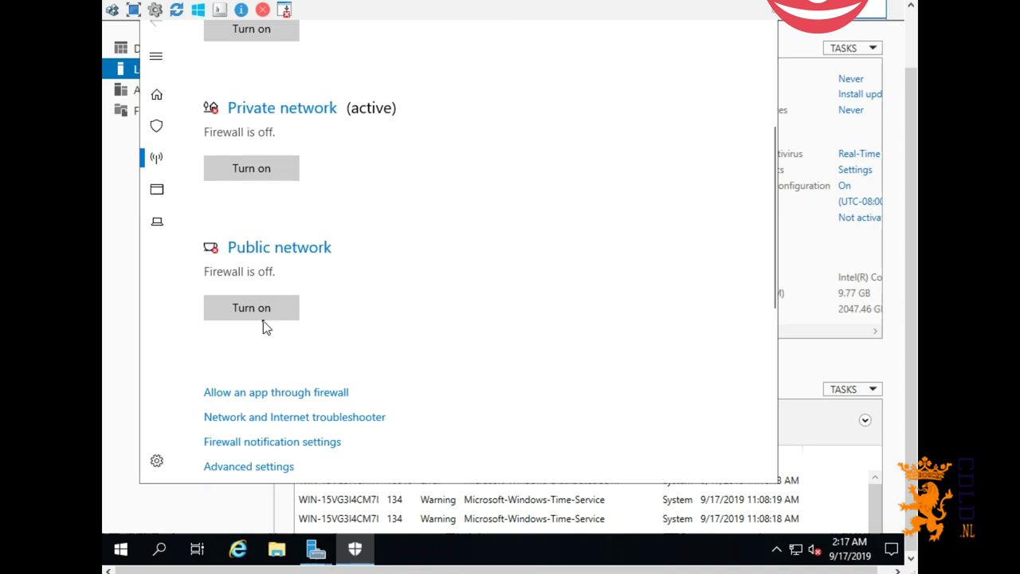
scroll(459, 315, up, 5)
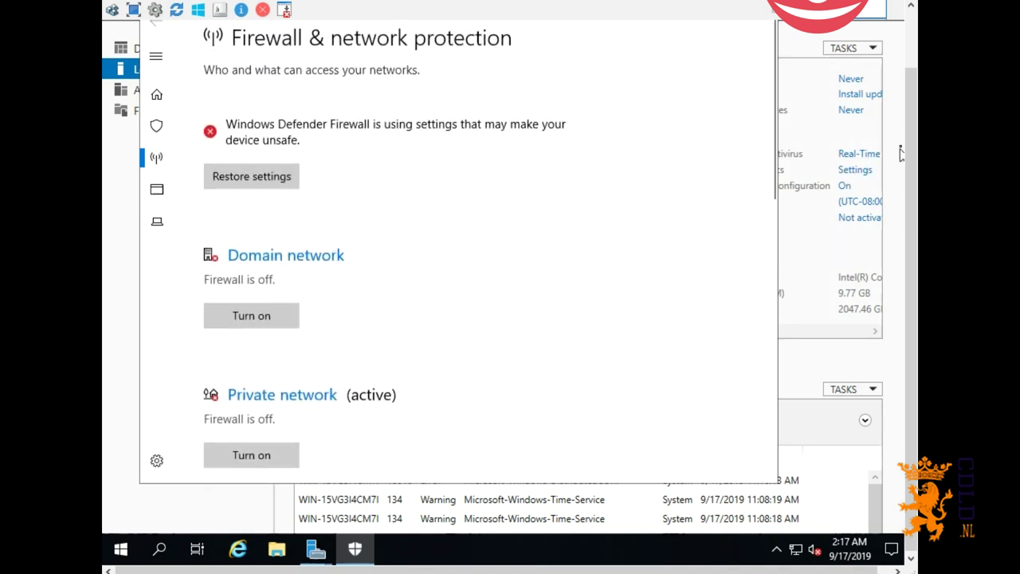
scroll(904, 152, up, 1)
click(761, 51)
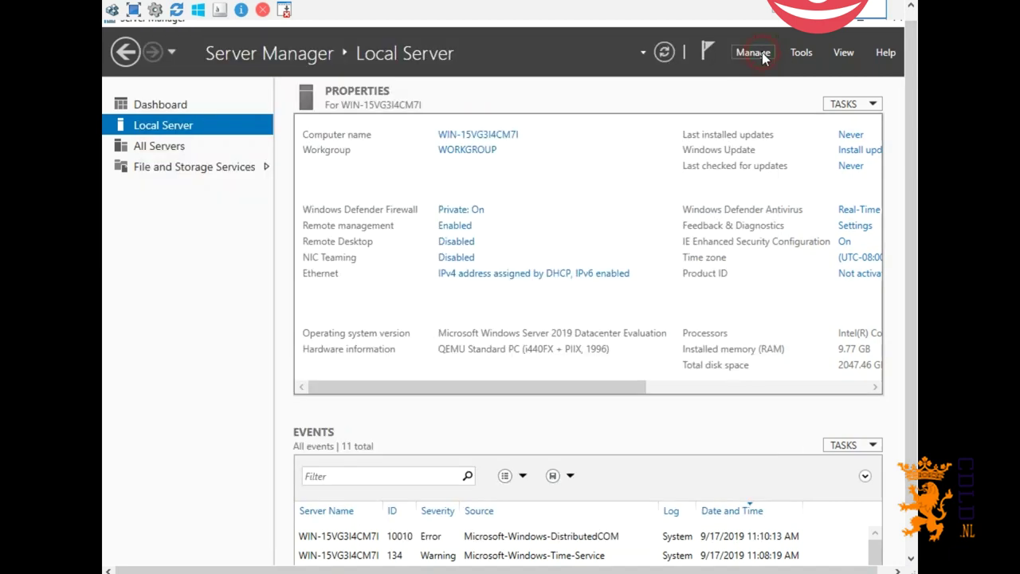
Turn off Internet Explorer Enhanced Security Configuration for both Administrators and Users in the local server properties.
drag(550, 386, 698, 389)
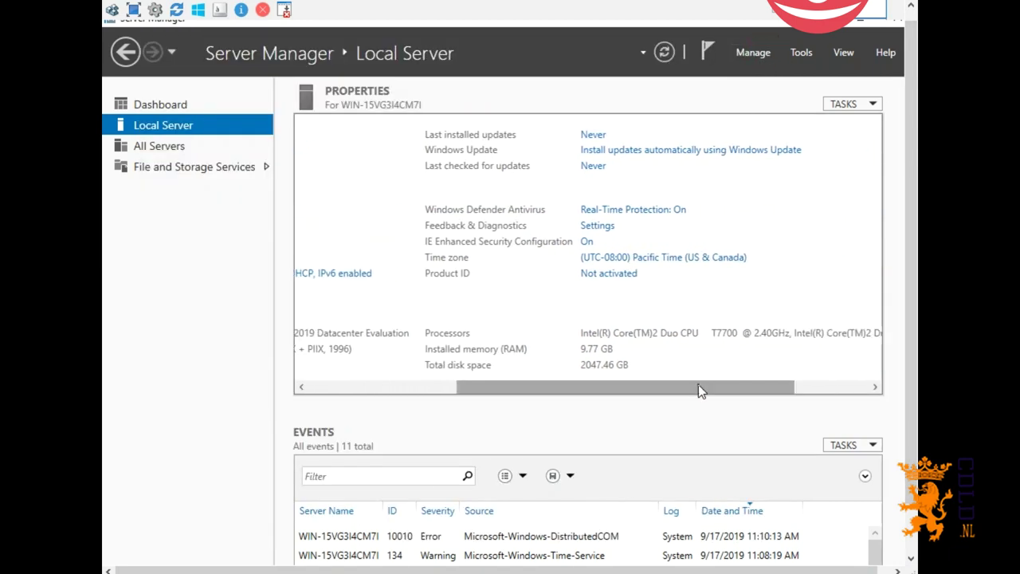
click(588, 240)
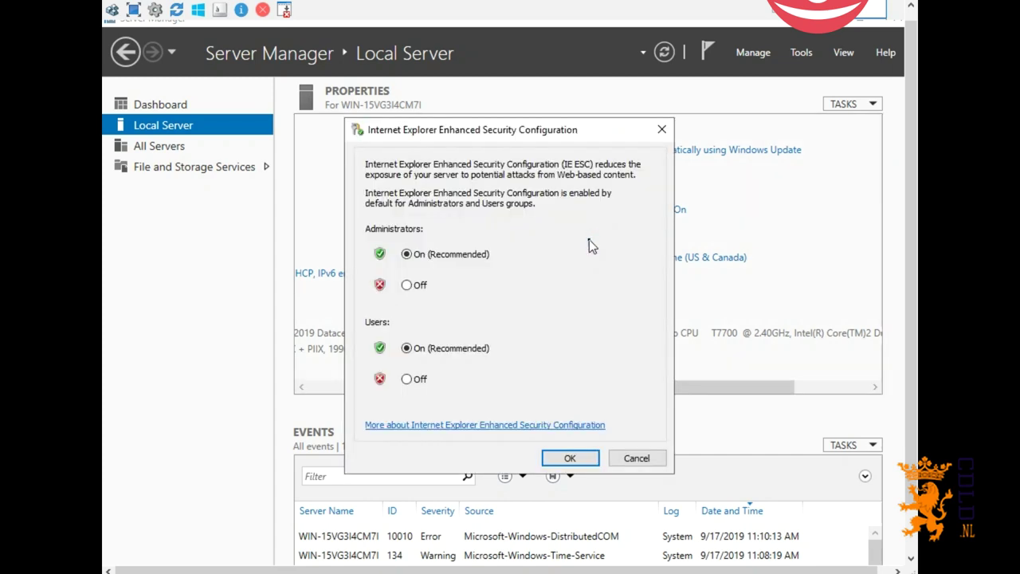
click(413, 286)
click(409, 379)
click(568, 458)
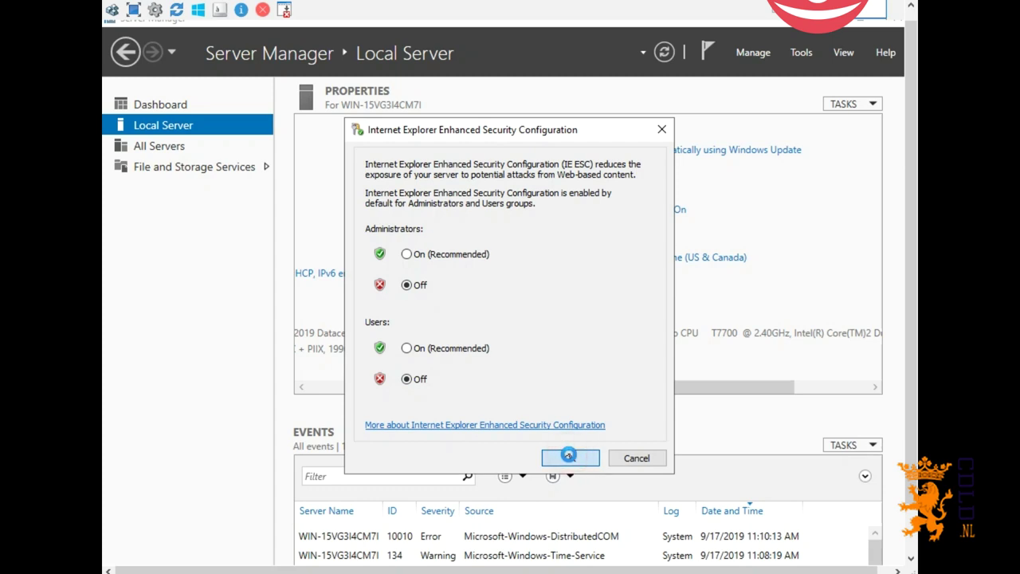
drag(610, 388, 690, 390)
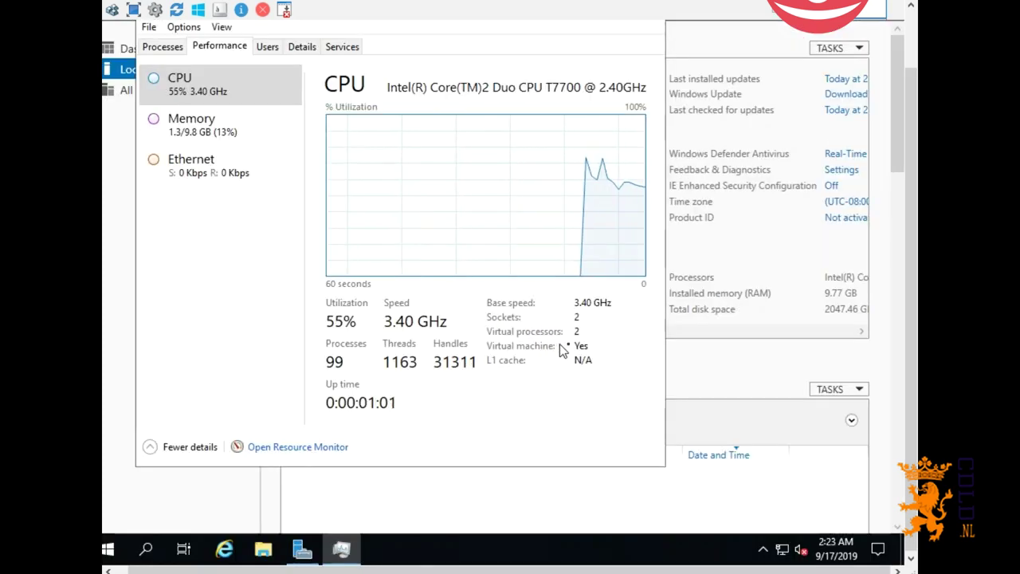
Examine the memory usage, users, process details and services in Task Manager, close it and review the local server properties.
click(185, 125)
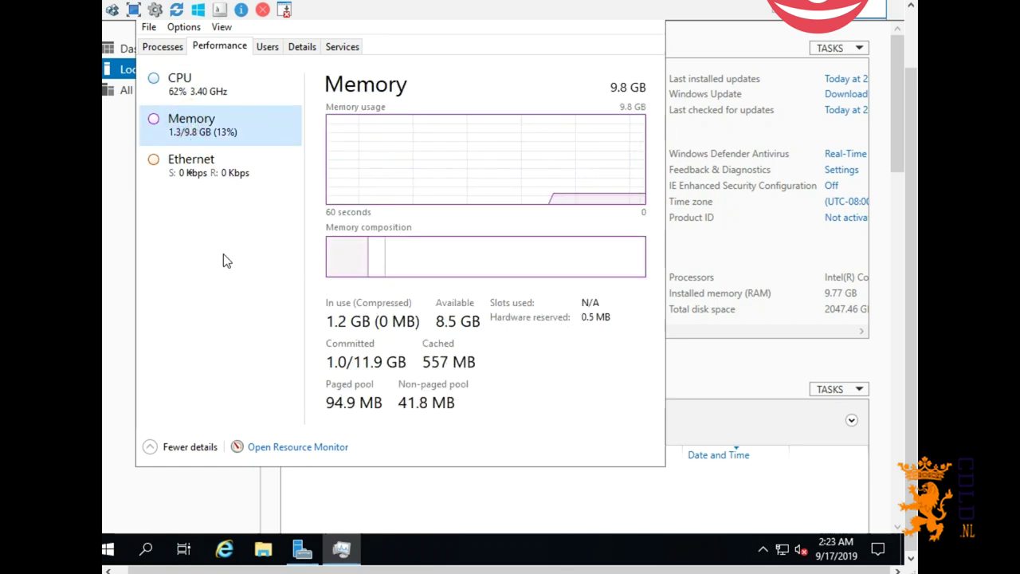
click(268, 48)
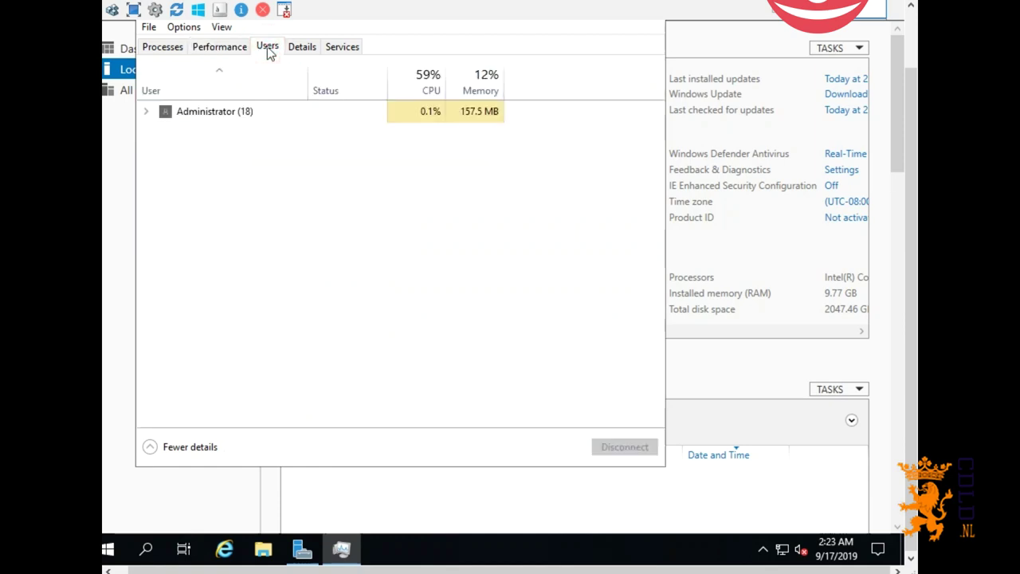
click(307, 46)
click(336, 48)
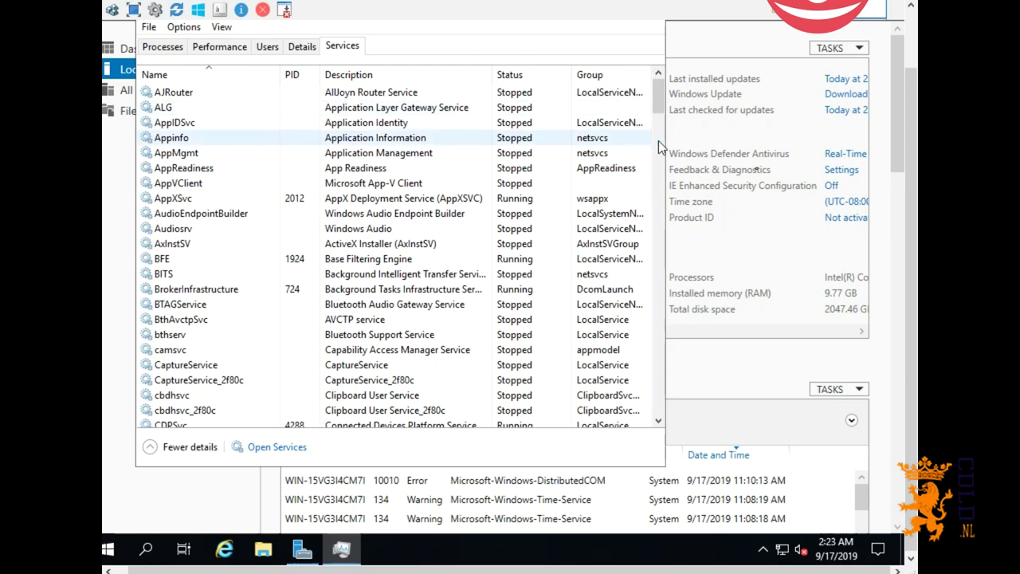
scroll(883, 153, up, 2)
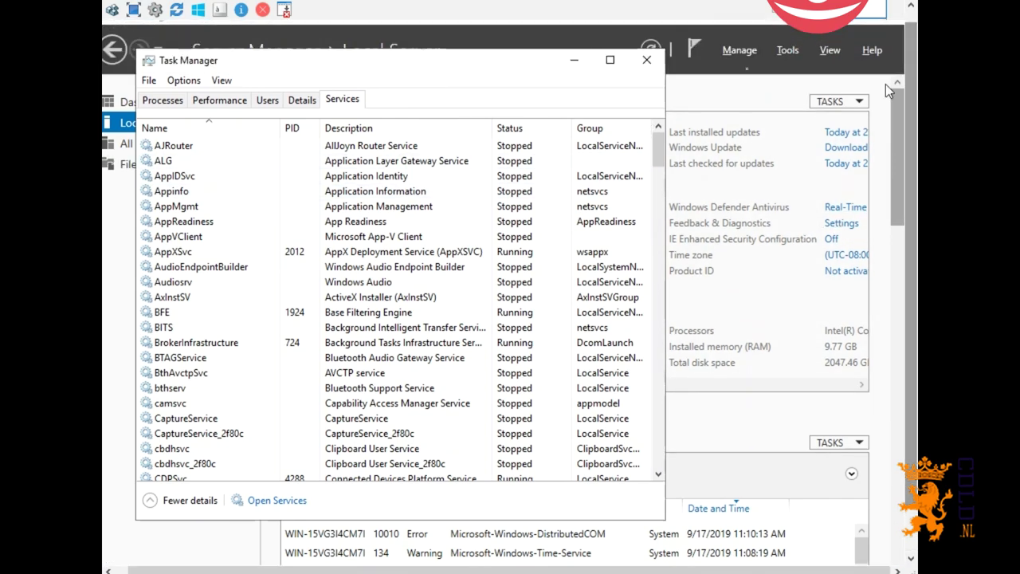
click(647, 60)
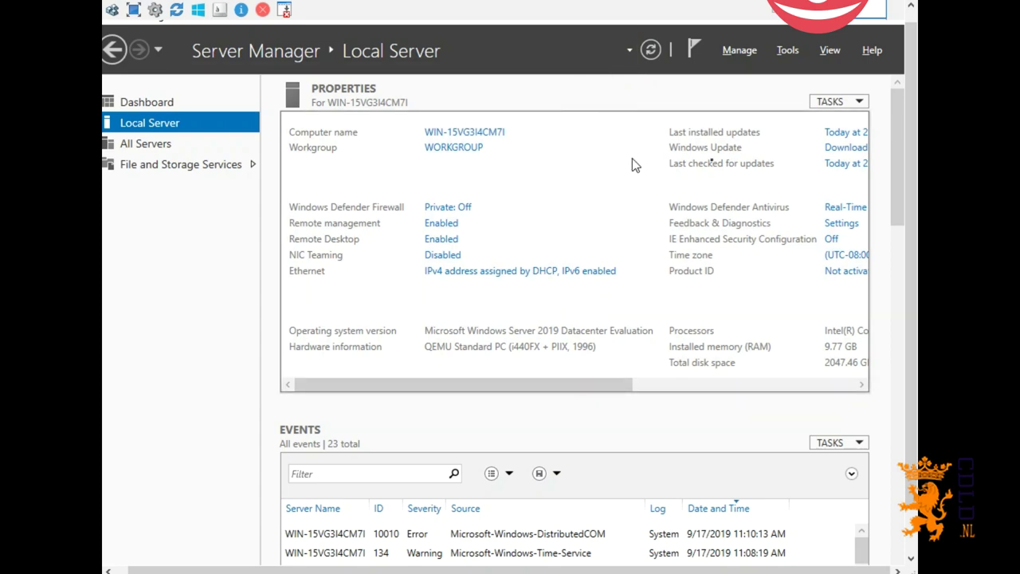
drag(902, 125, 901, 150)
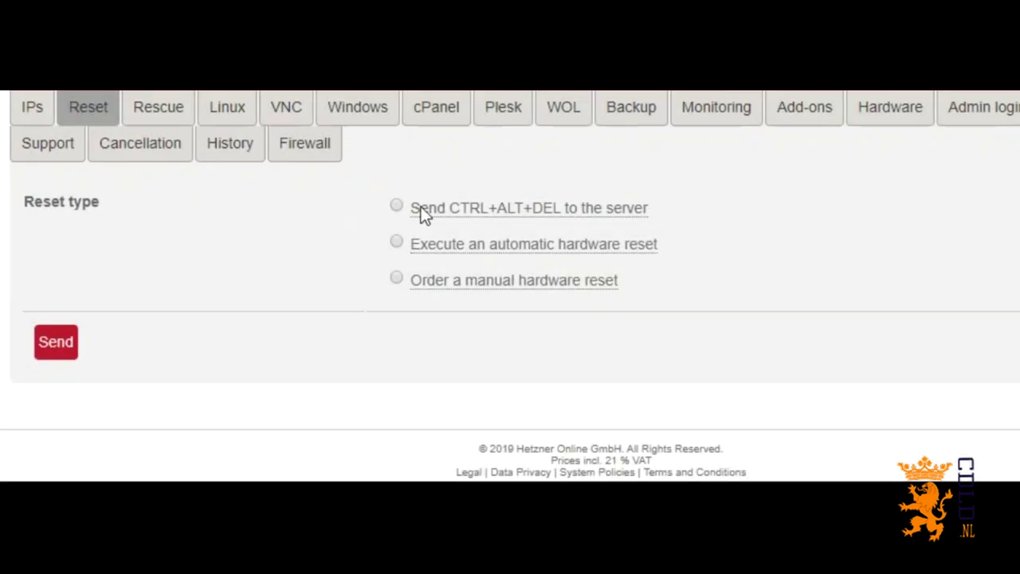
In the Hetzner server administration page, send a CTRL+ALT+DEL reset to the server.
mouse_move(421, 207)
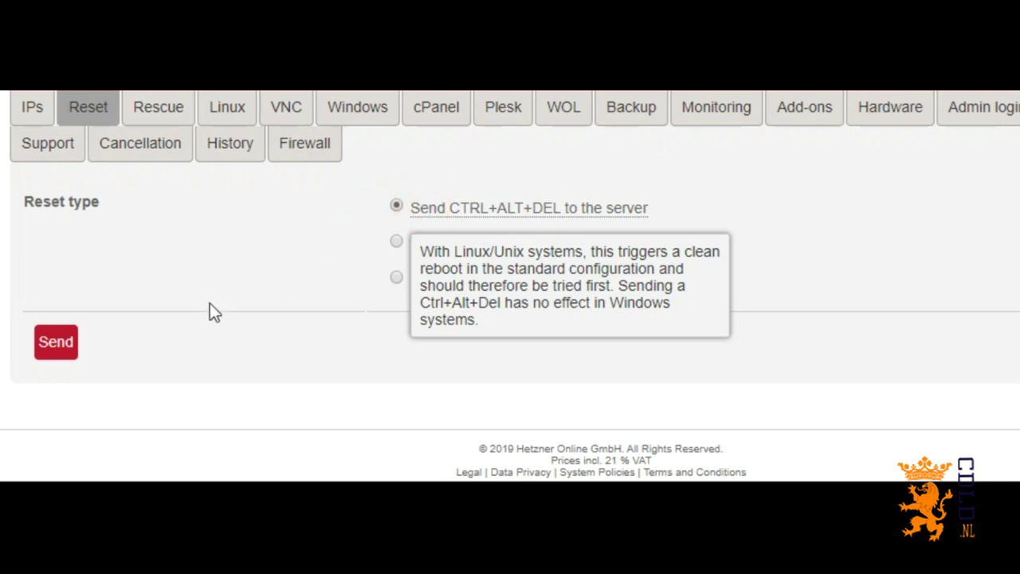
click(61, 334)
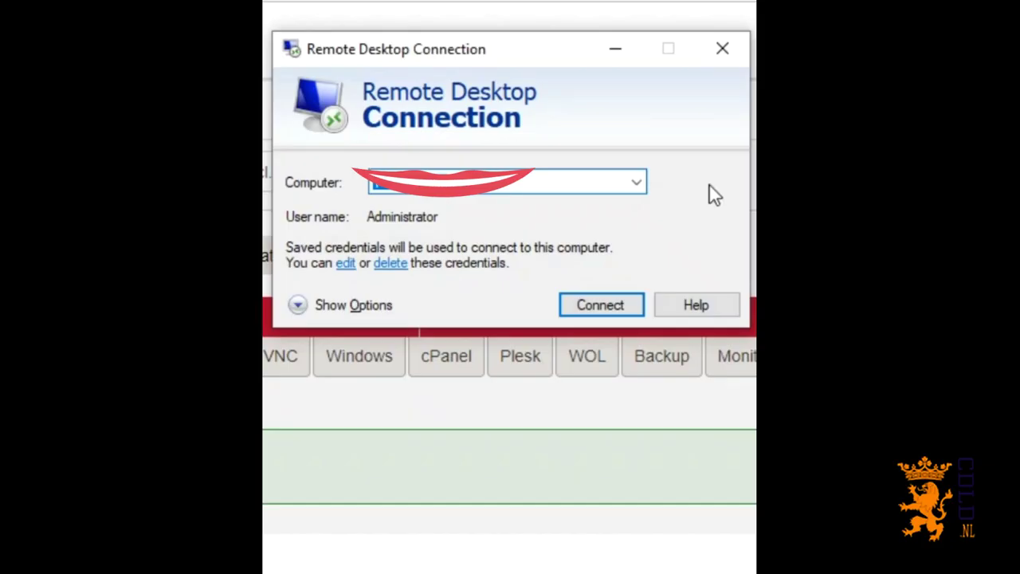
In Remote Desktop Connection, show the connection options and choose Highest Quality (32 bit) as the display's color depth.
click(346, 306)
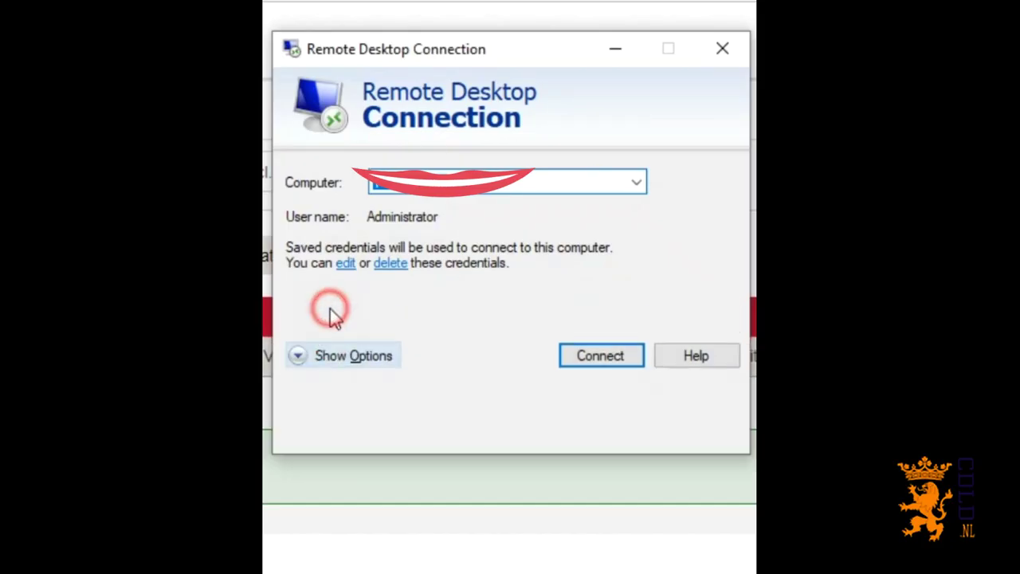
click(381, 177)
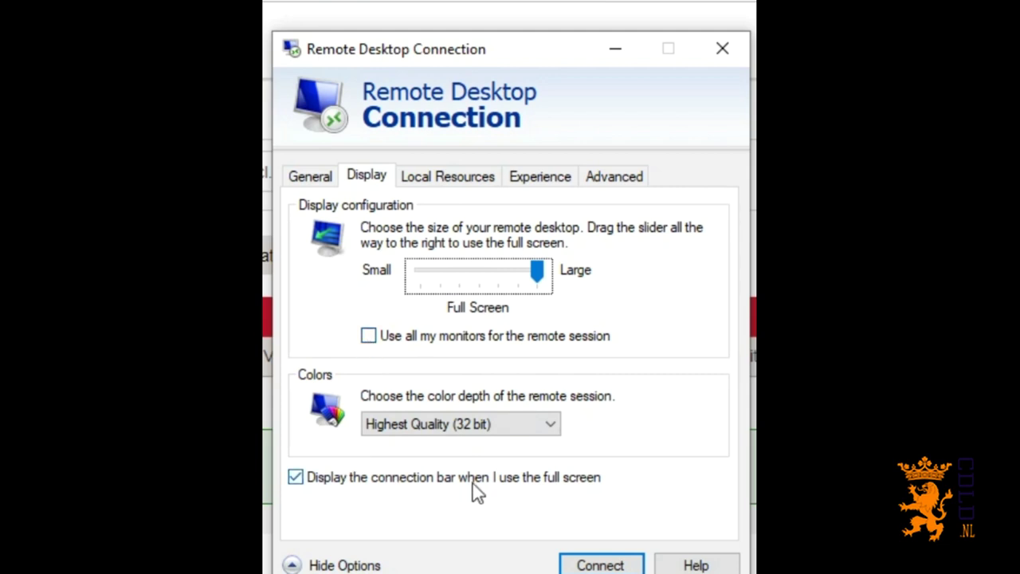
click(437, 433)
click(433, 425)
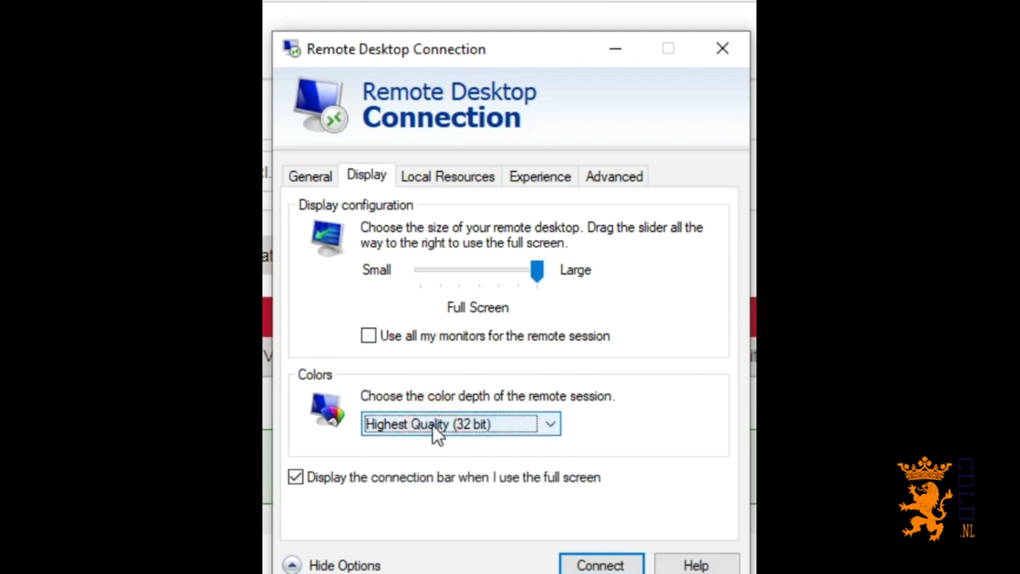
Review the local resources, experience and advanced settings of the remote desktop connection.
click(425, 180)
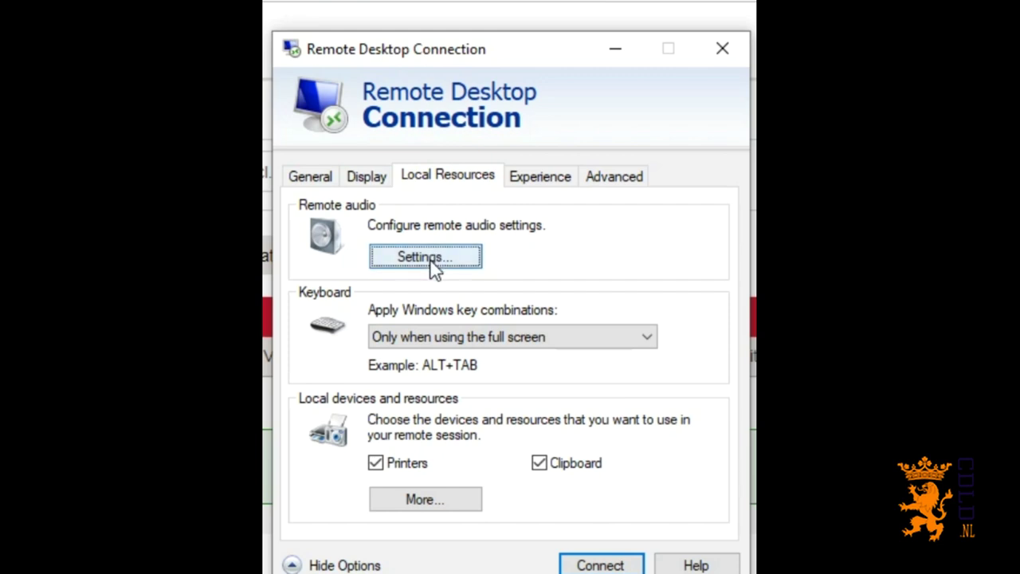
click(551, 182)
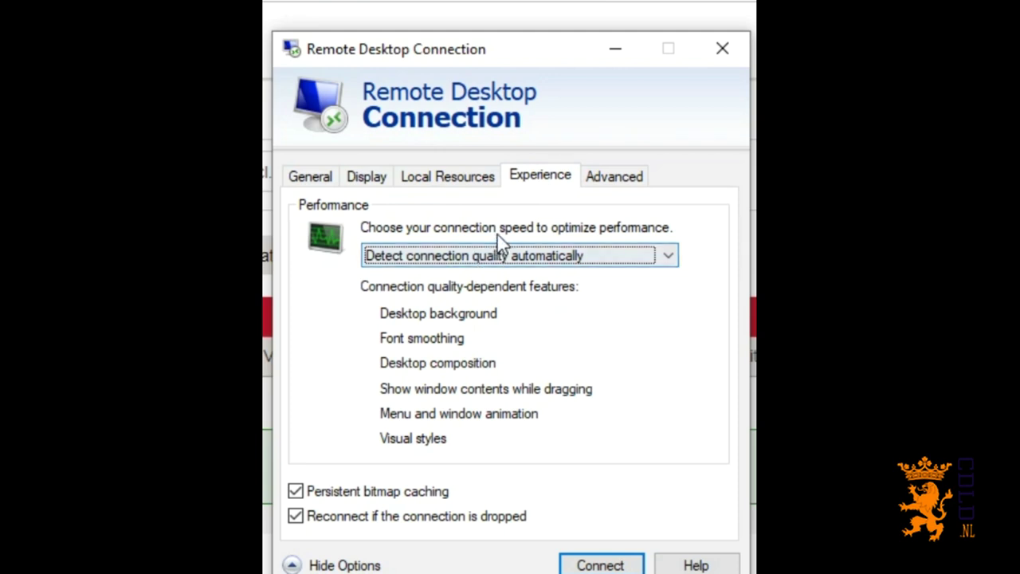
click(594, 180)
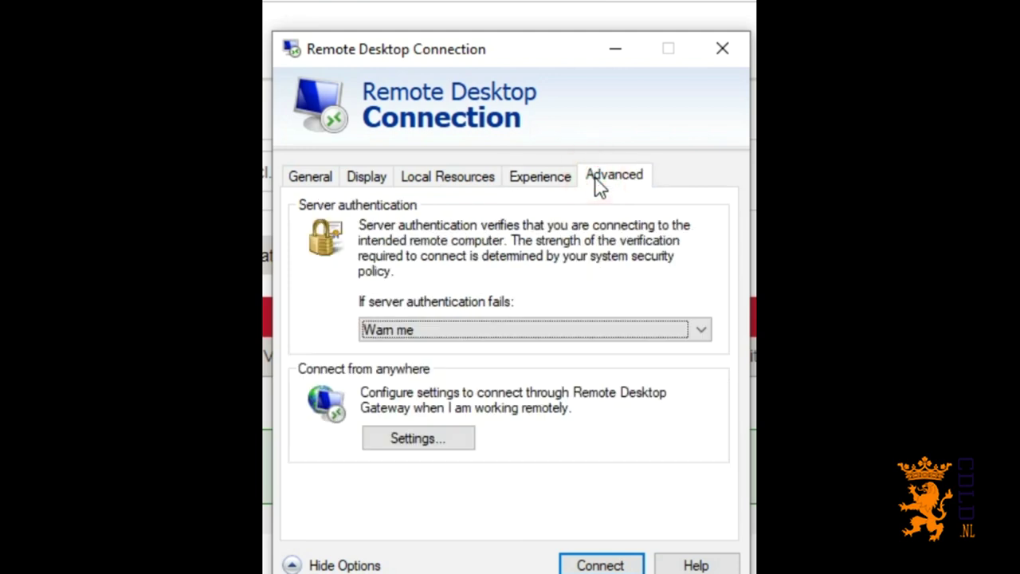